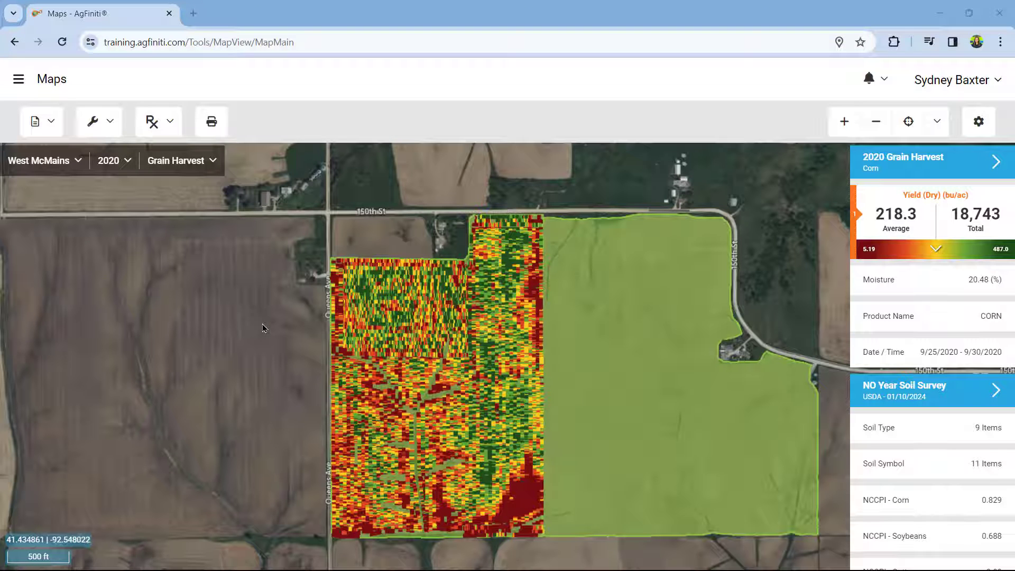
- Show the map tools list while viewing the West McMains 2020 yield map
click(114, 123)
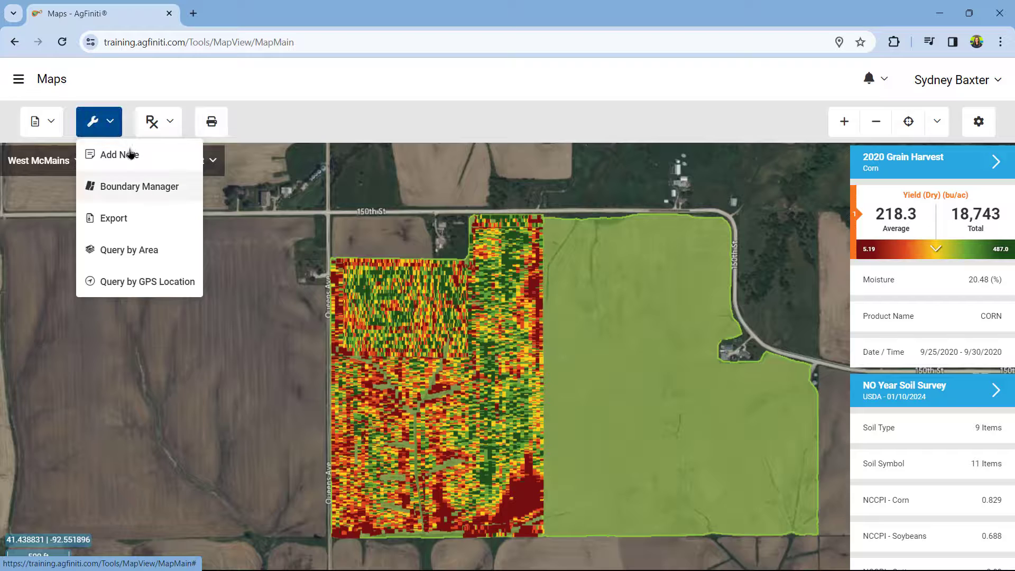
- Open Boundary Manager to list West McMains' 92.86 ac and 87.79 ac boundaries
click(152, 199)
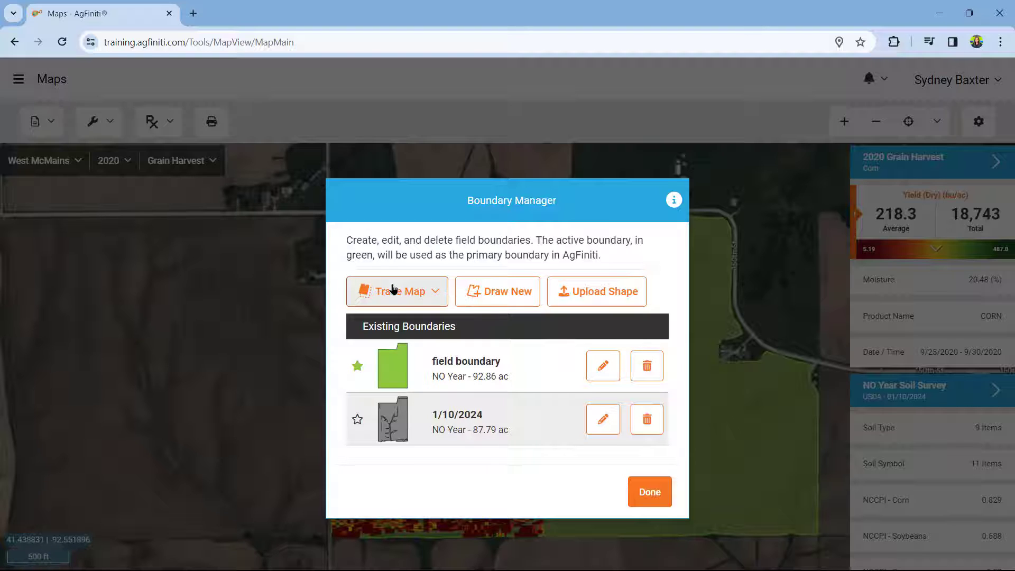
- Review the Trace Map Simple and Detailed options, then close the boundary manager
click(427, 298)
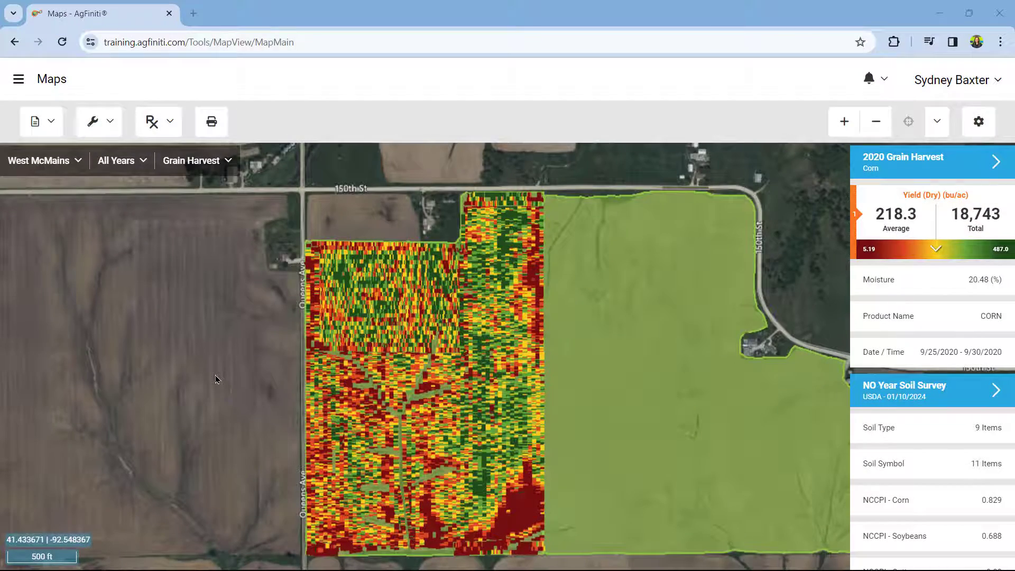
click(17, 87)
scroll(63, 268, down, 1)
- In Manage Data settings, keep automatic field boundary creation at the Simple level of detail
click(139, 551)
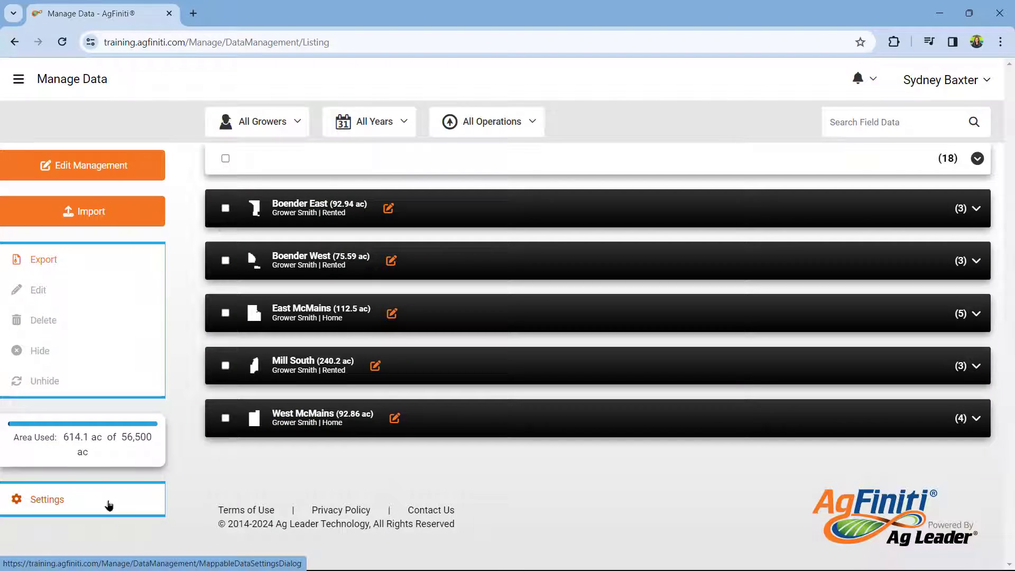
click(109, 504)
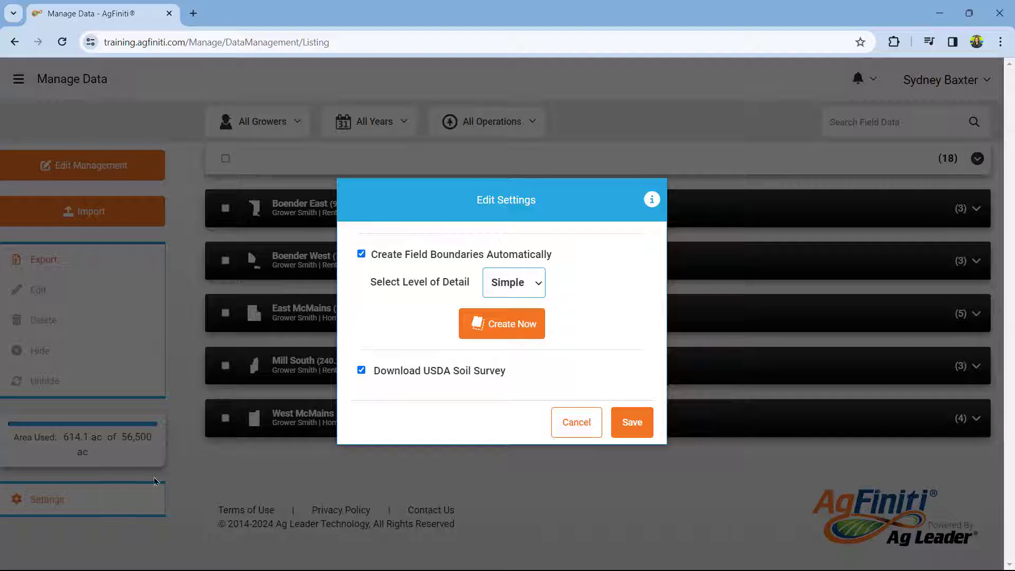
click(532, 287)
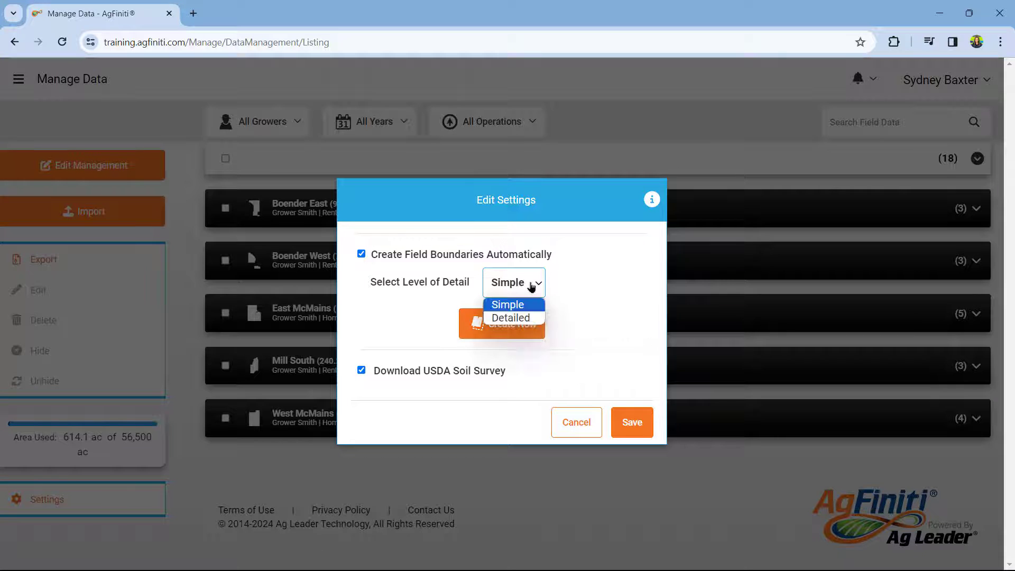
click(531, 285)
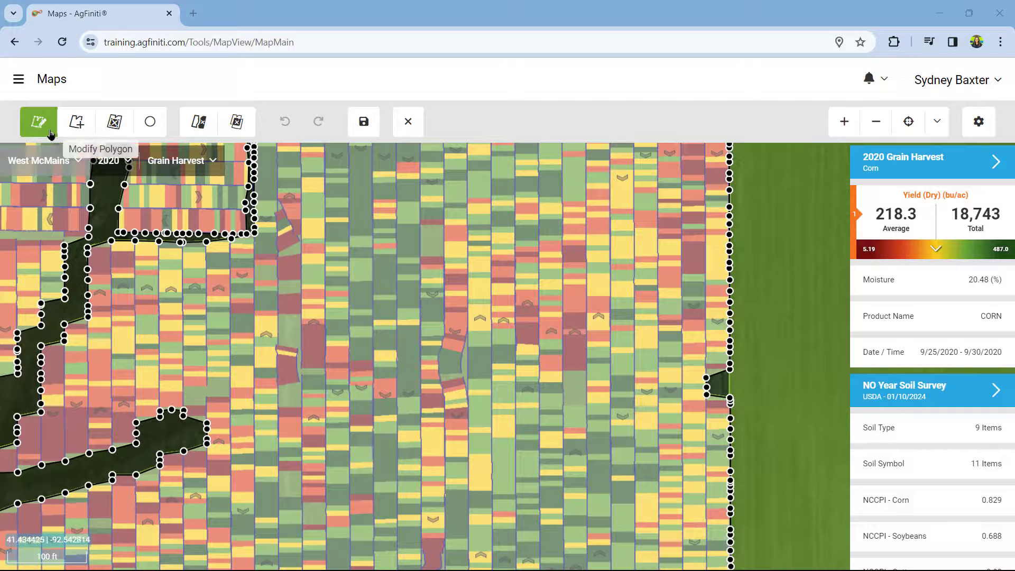
- Pull the notch vertex onto the field edge and add a four-corner polygon
drag(706, 378, 728, 394)
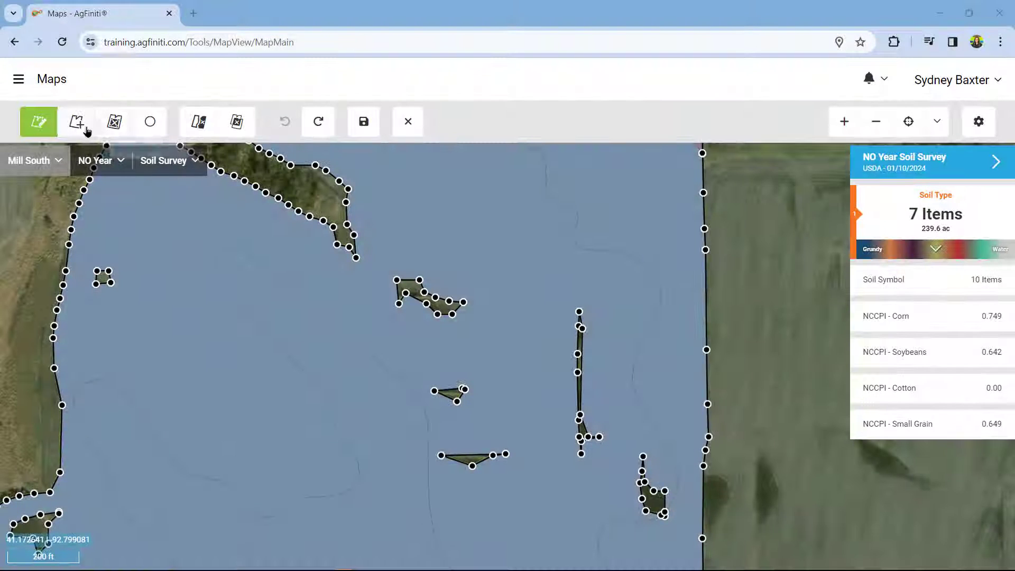
click(87, 130)
click(378, 266)
click(469, 265)
click(486, 335)
click(442, 359)
double_click(392, 339)
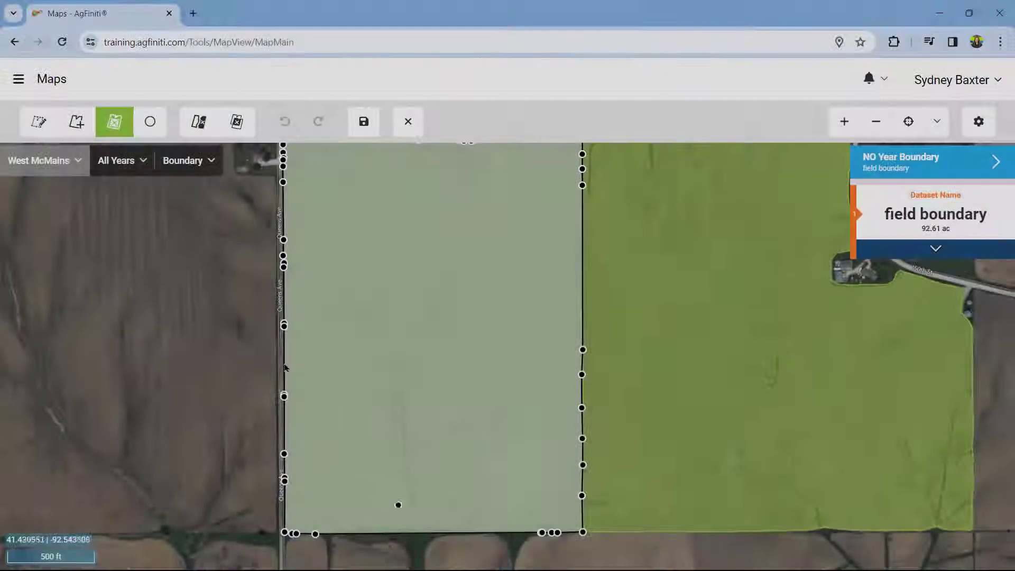
- Split off a narrow strip with a line starting and ending at the field's bottom edge
click(402, 527)
click(398, 474)
click(393, 439)
click(394, 393)
click(391, 359)
click(404, 346)
click(412, 376)
click(412, 418)
click(415, 464)
click(423, 496)
double_click(424, 518)
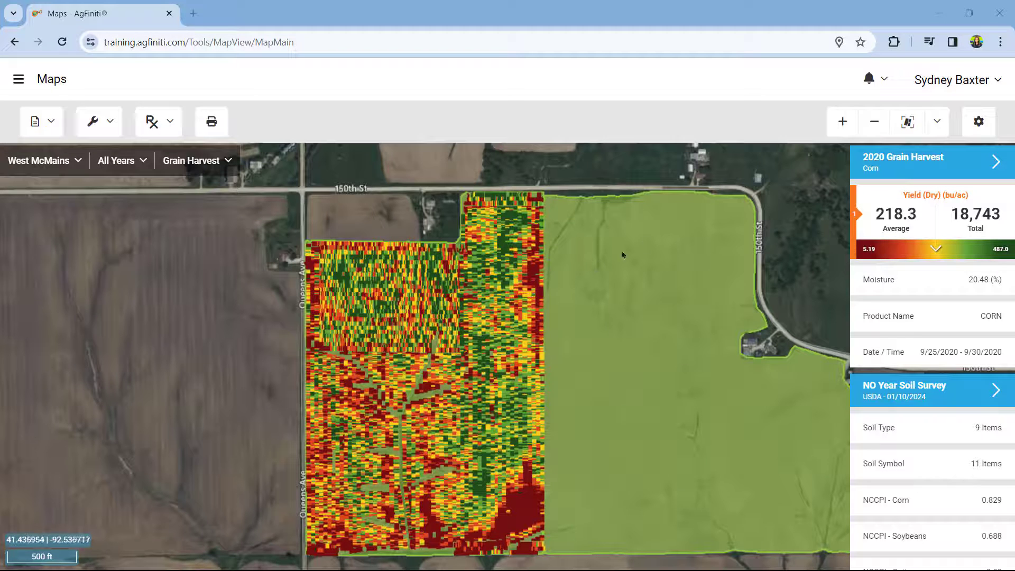
- Search the map for the address 'greensburg, ia'
click(939, 121)
click(837, 290)
text(greens)
text(burg, ia)
key(Return)
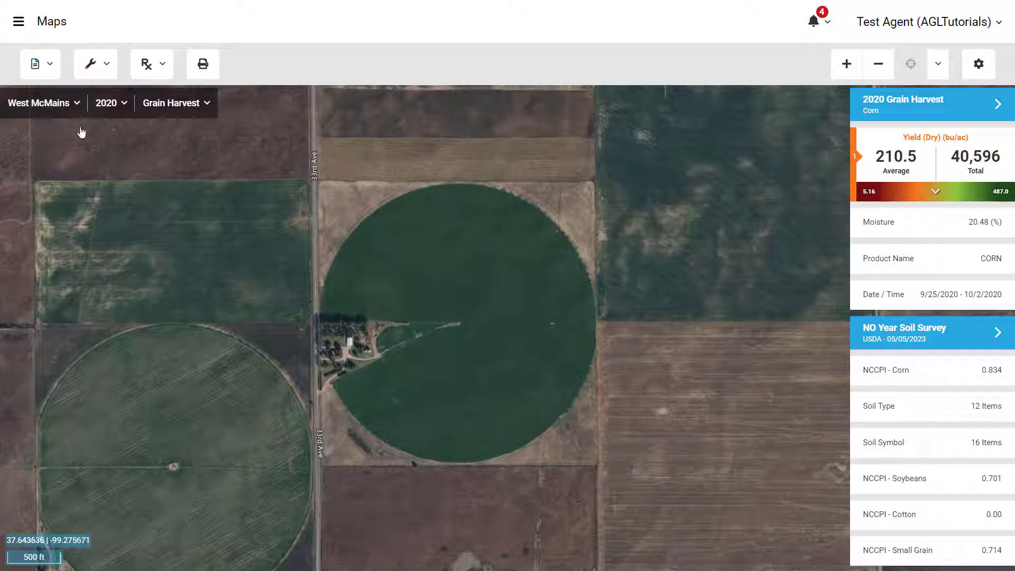
- Add a field named 'Pivot Field' with its grower and the Rented farm, and save it
click(72, 105)
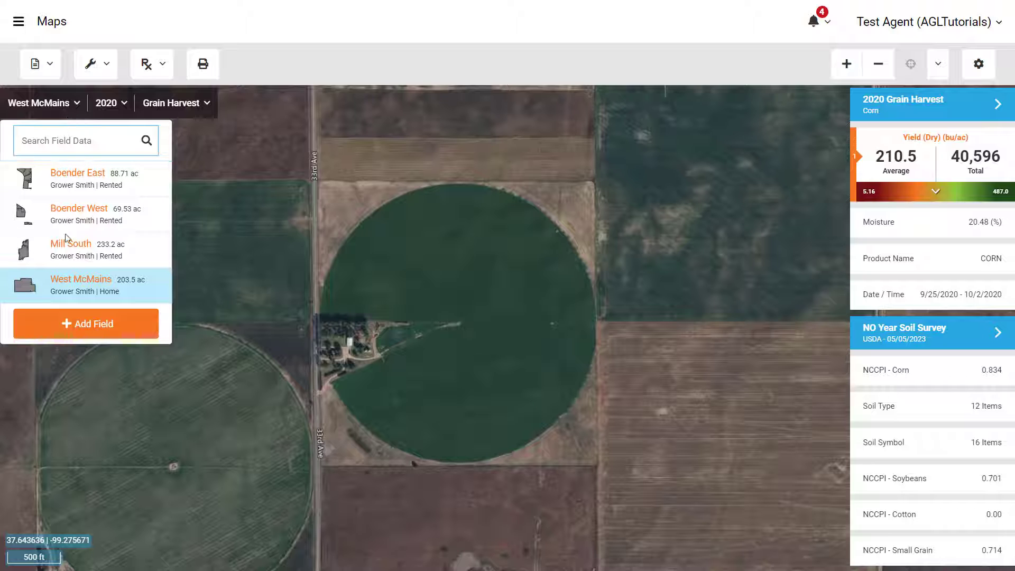
click(66, 323)
click(195, 140)
text(Piv)
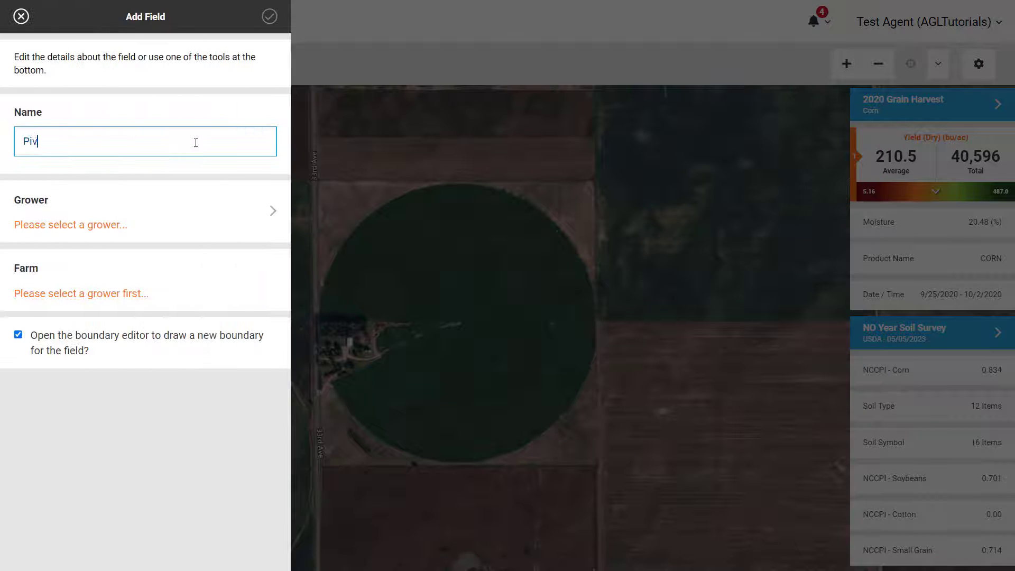
text(ot Field)
click(177, 208)
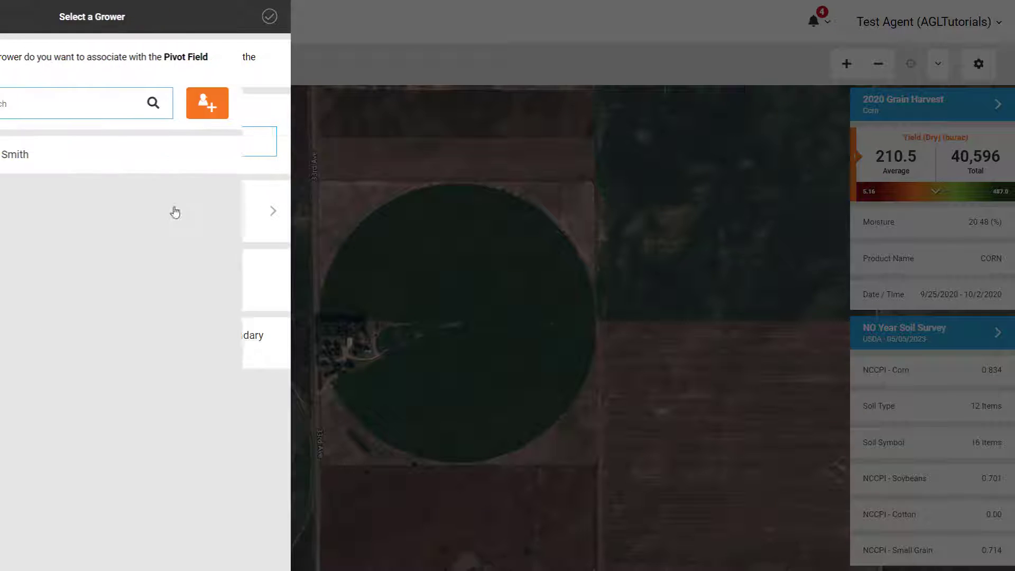
click(136, 154)
click(136, 292)
click(113, 219)
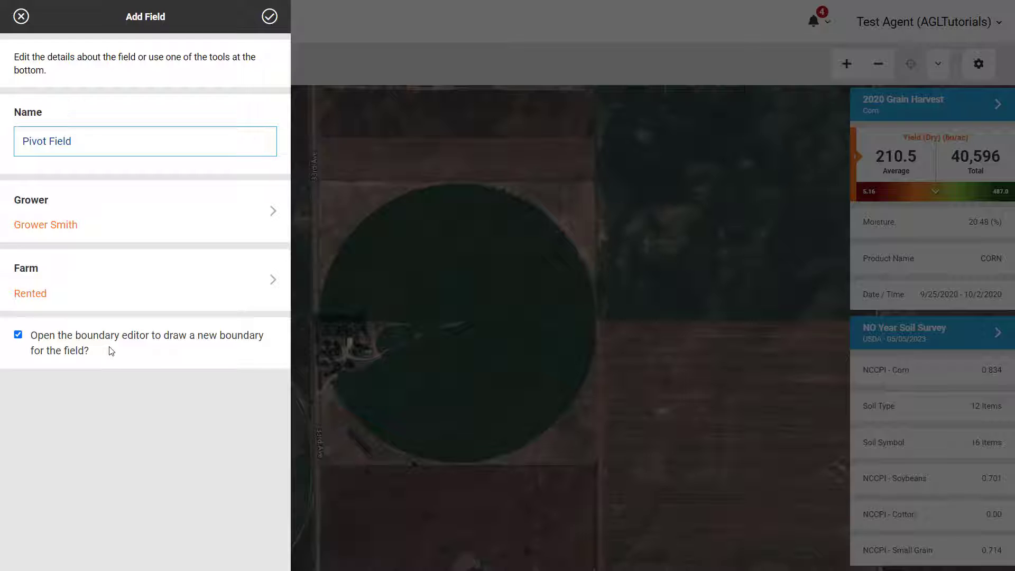
click(270, 18)
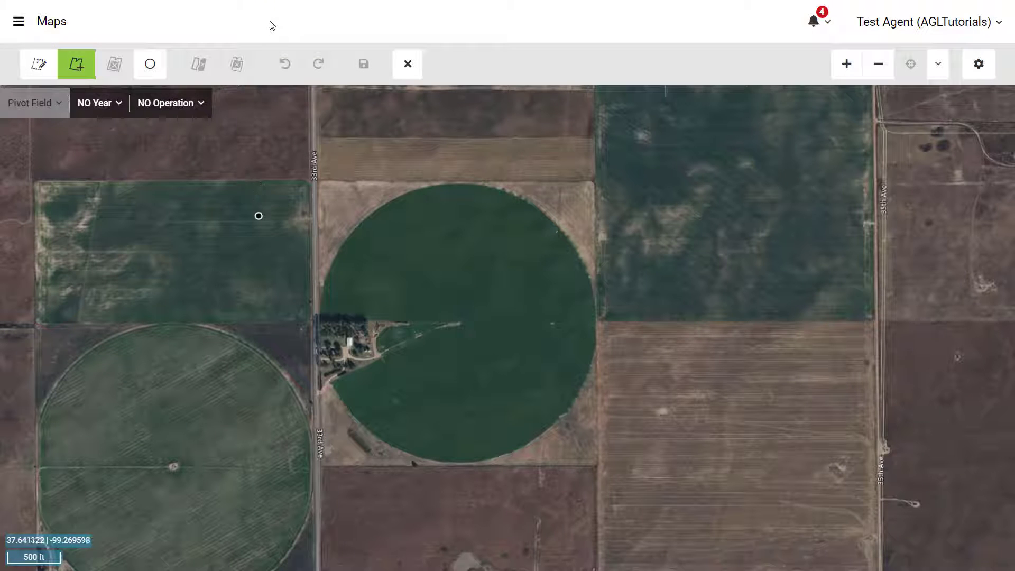
- Add a circular boundary centred on the pivot with a 1300 ft radius
click(147, 72)
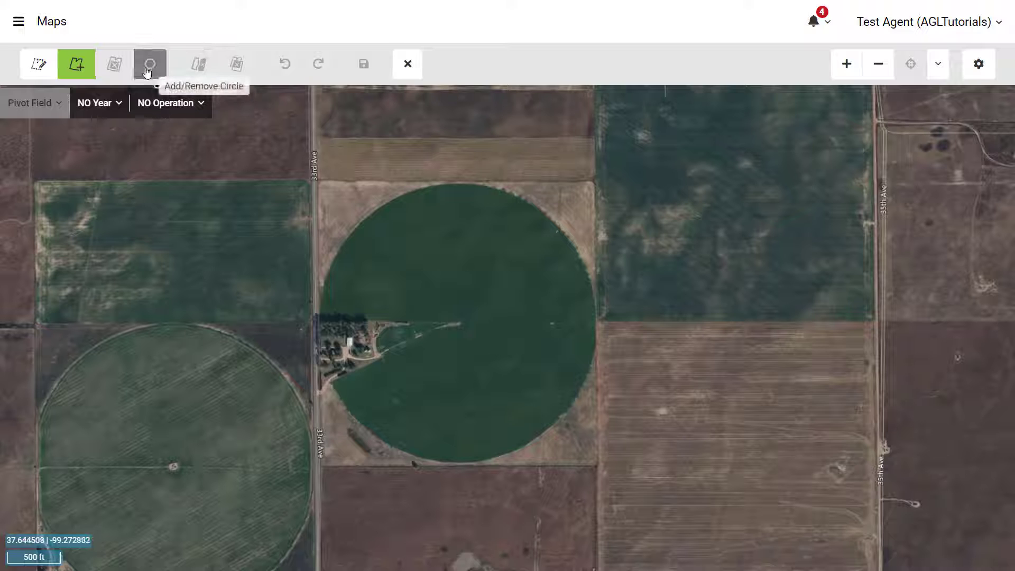
click(456, 324)
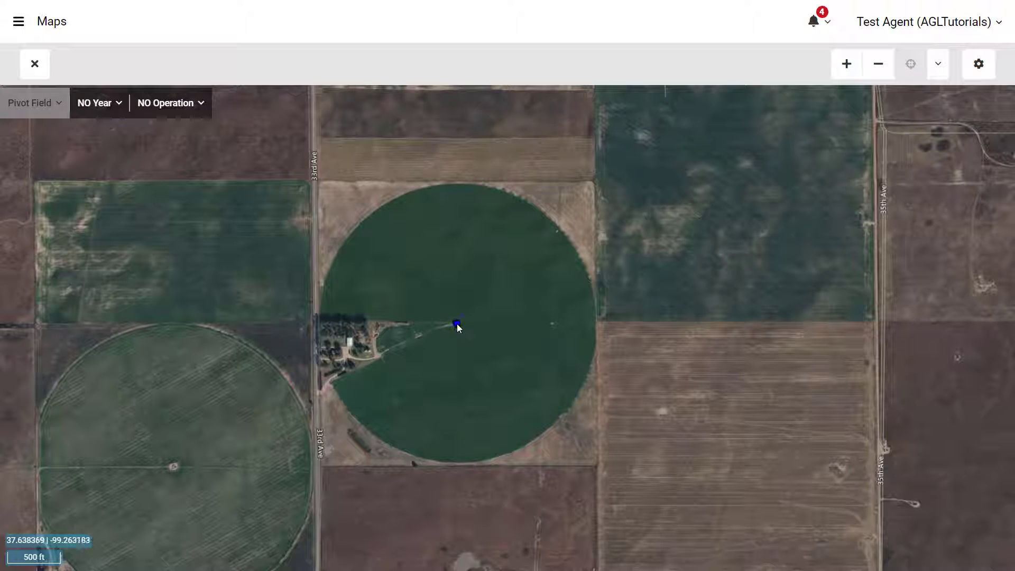
click(486, 446)
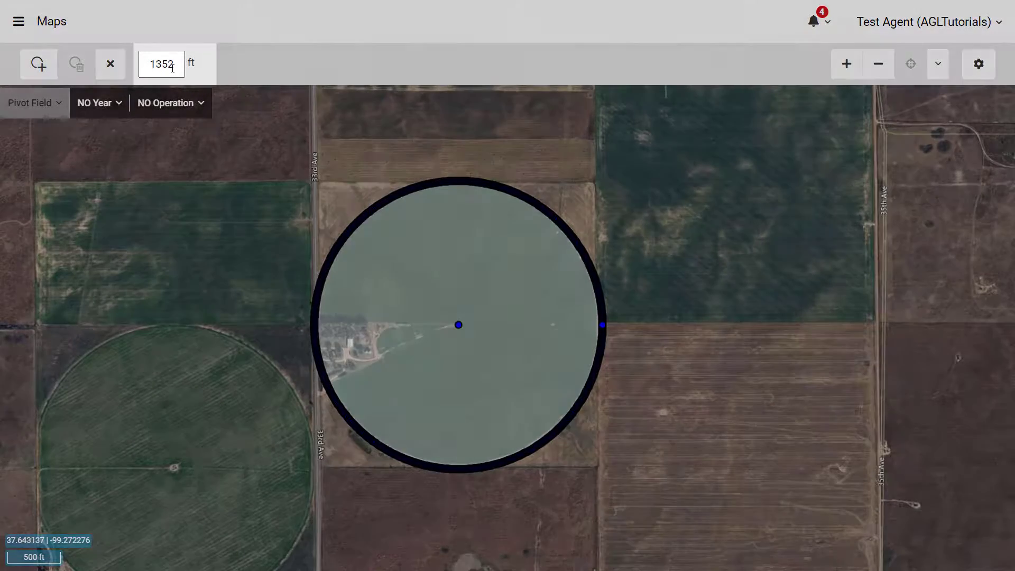
key(BackSpace)
key(BackSpace)
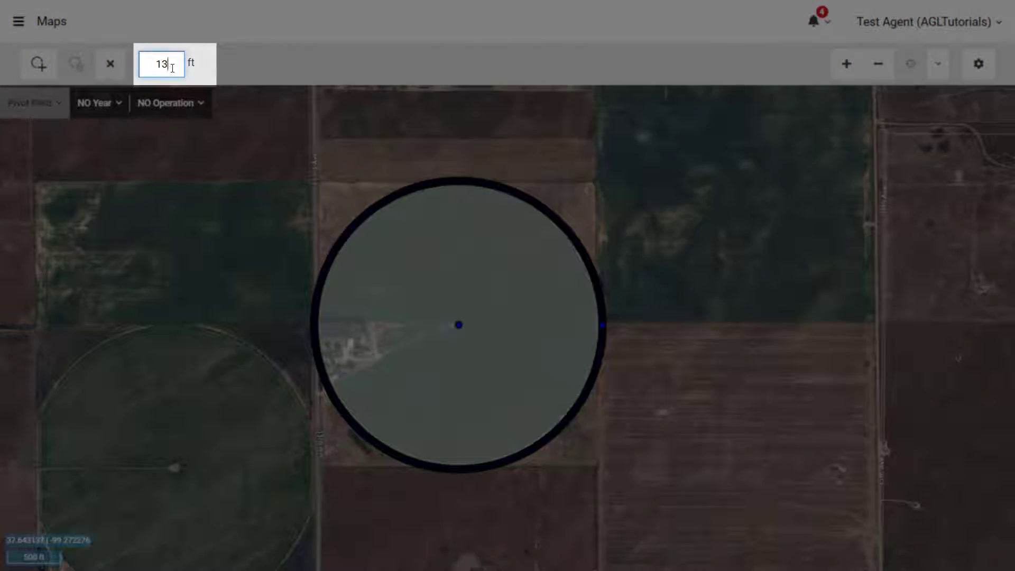
text(00)
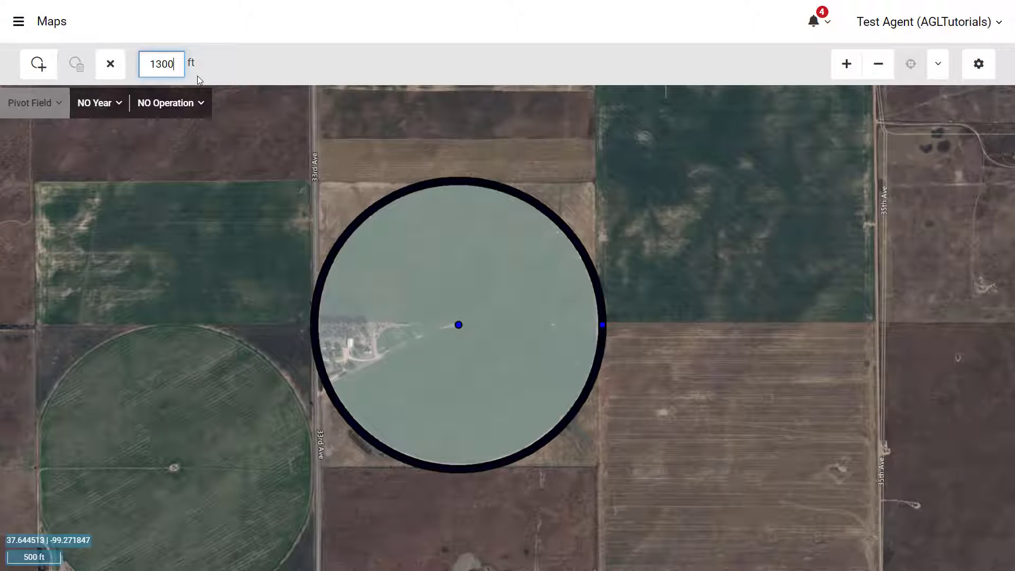
click(44, 70)
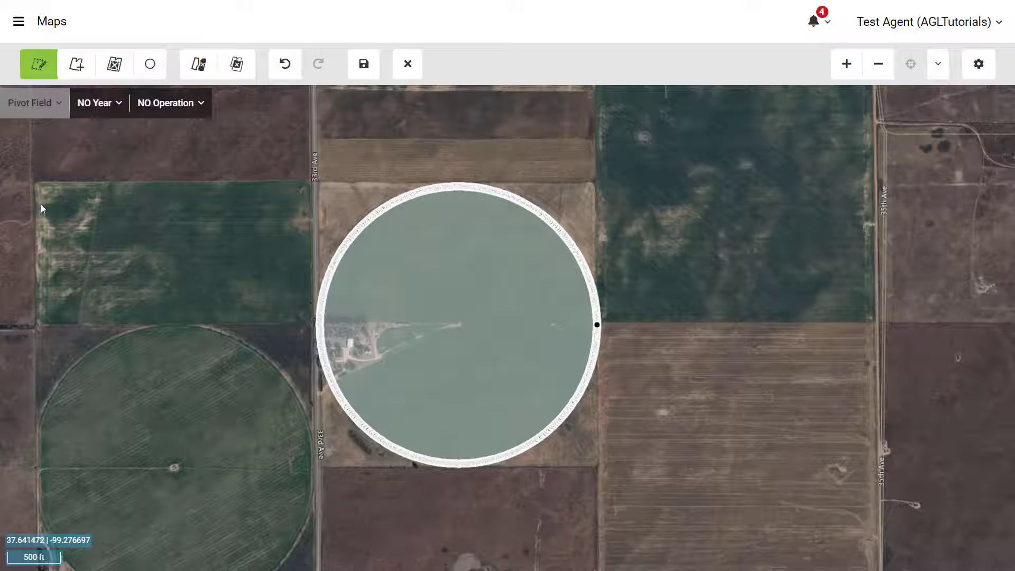
- Remove a three-point wedge around the farmstead along 33rd Ave from the circular boundary
click(122, 70)
scroll(357, 346, up, 3)
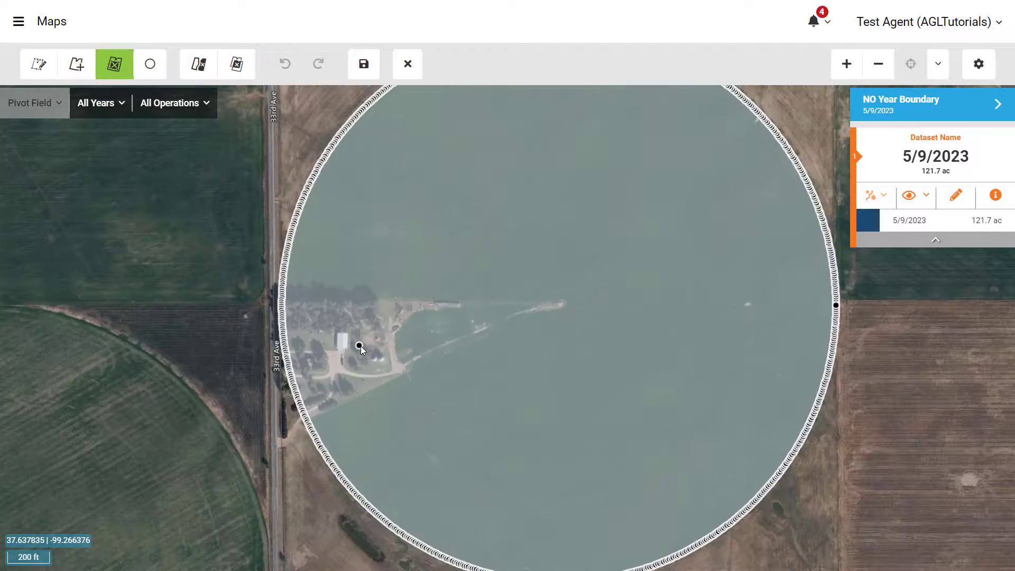
click(187, 244)
click(762, 258)
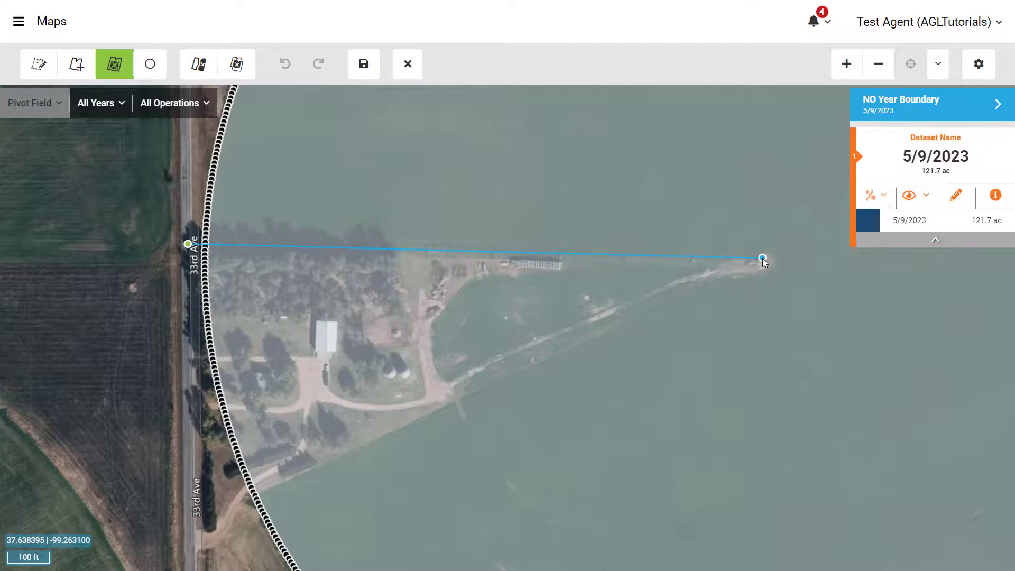
click(228, 507)
double_click(227, 507)
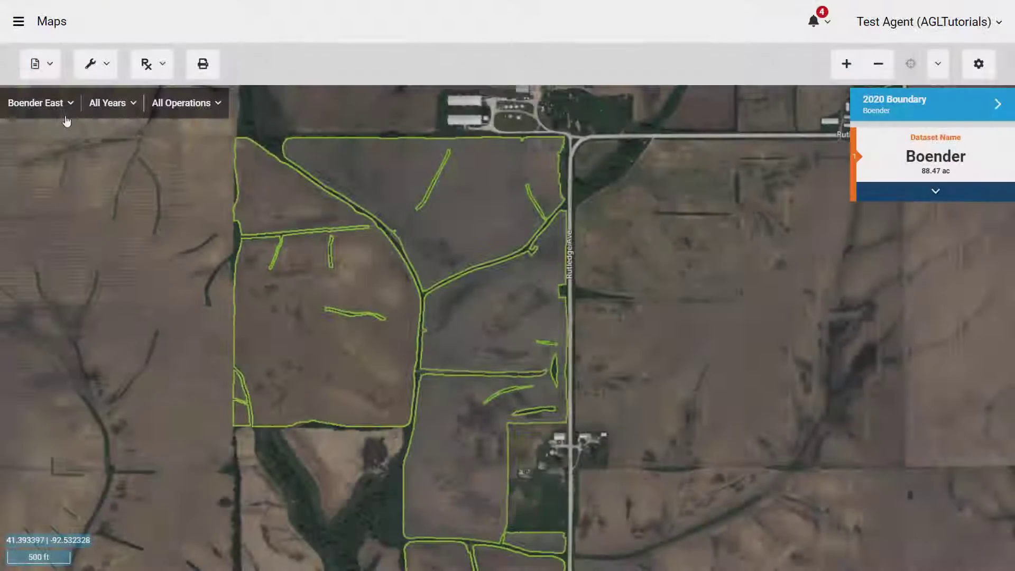
click(62, 106)
- Select the Taden field and upload Field_Boundaries.zip as its boundary in Boundary Manager
click(62, 326)
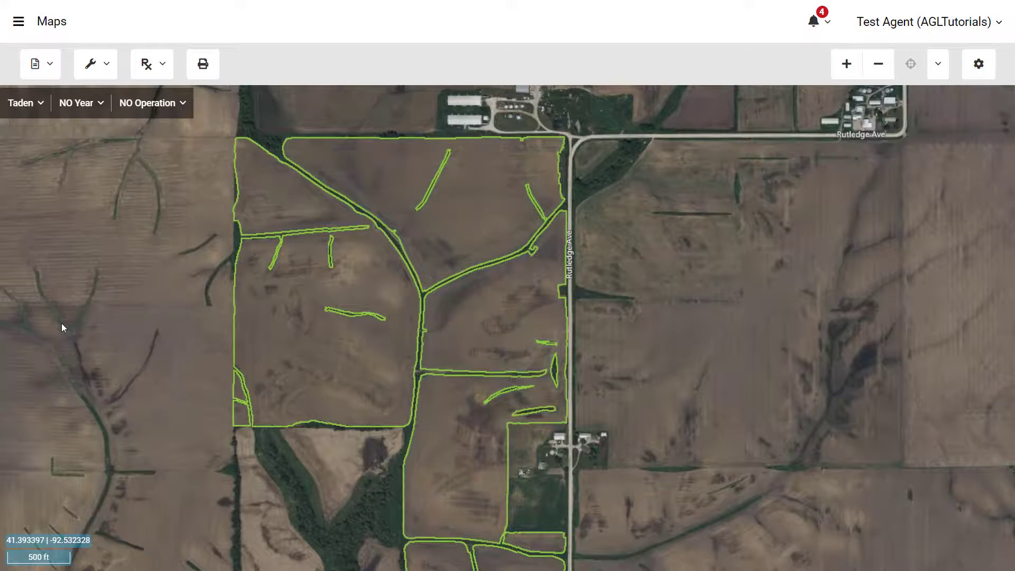
click(101, 65)
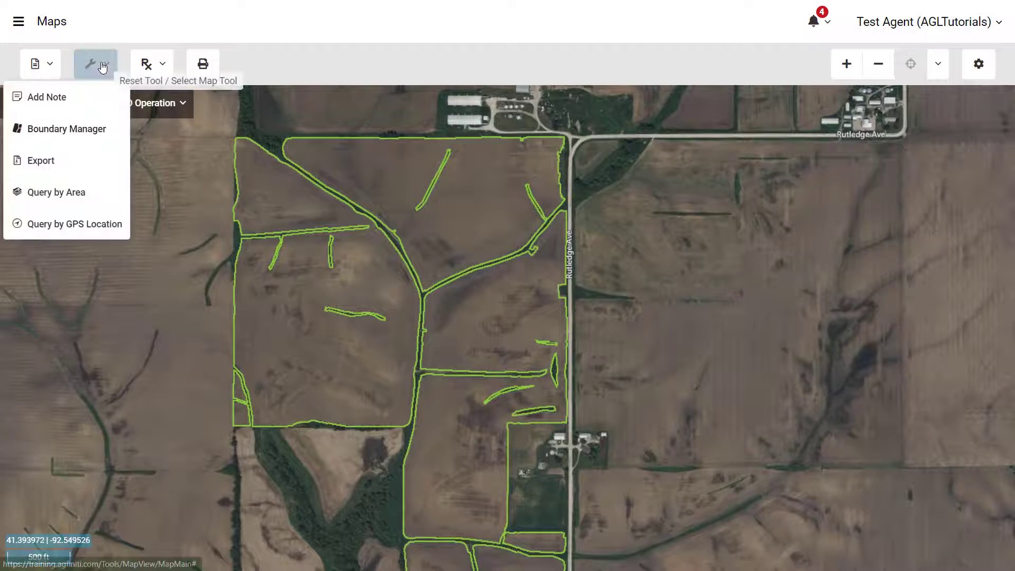
click(89, 133)
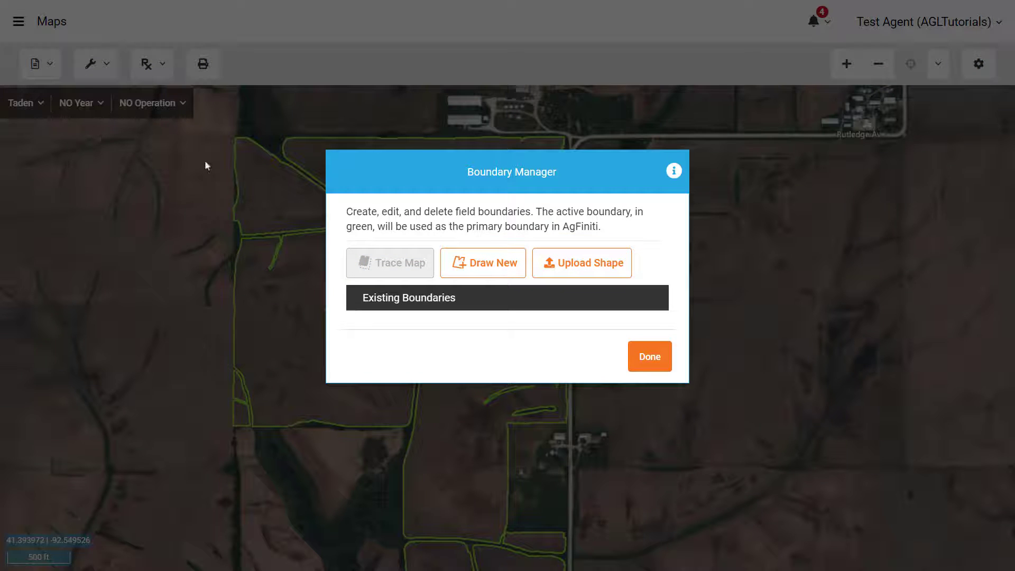
click(615, 270)
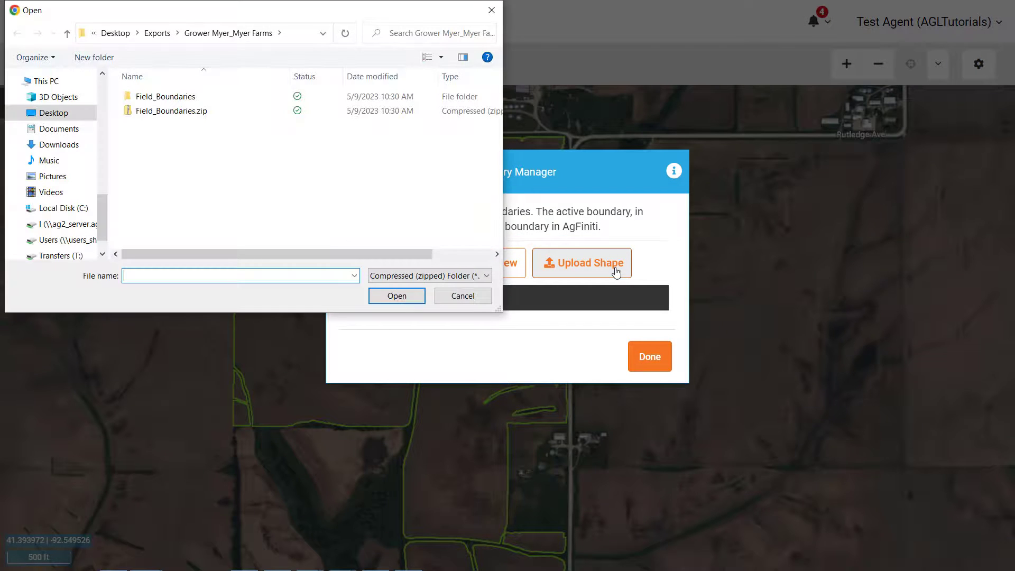
click(296, 112)
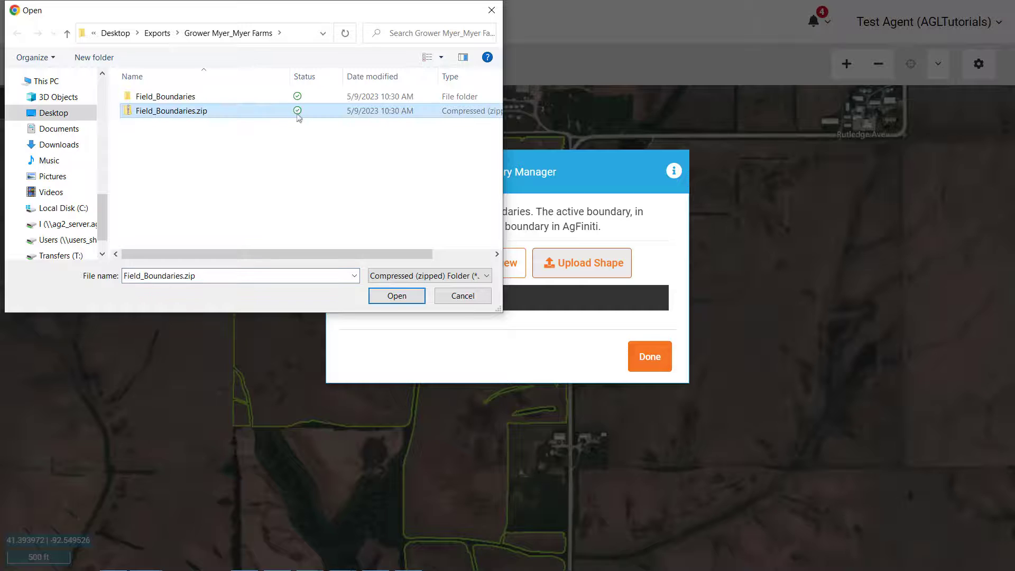
click(398, 298)
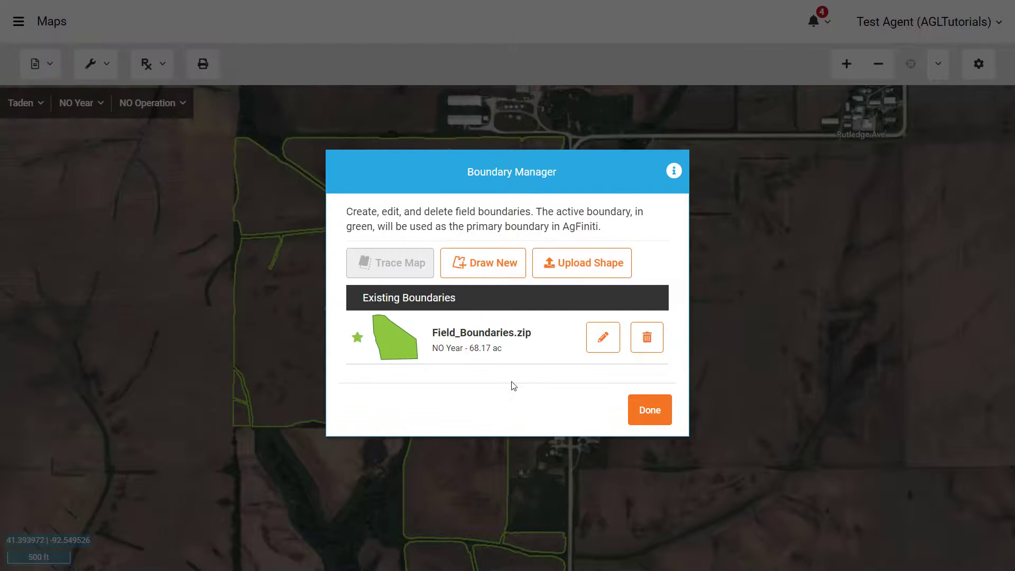